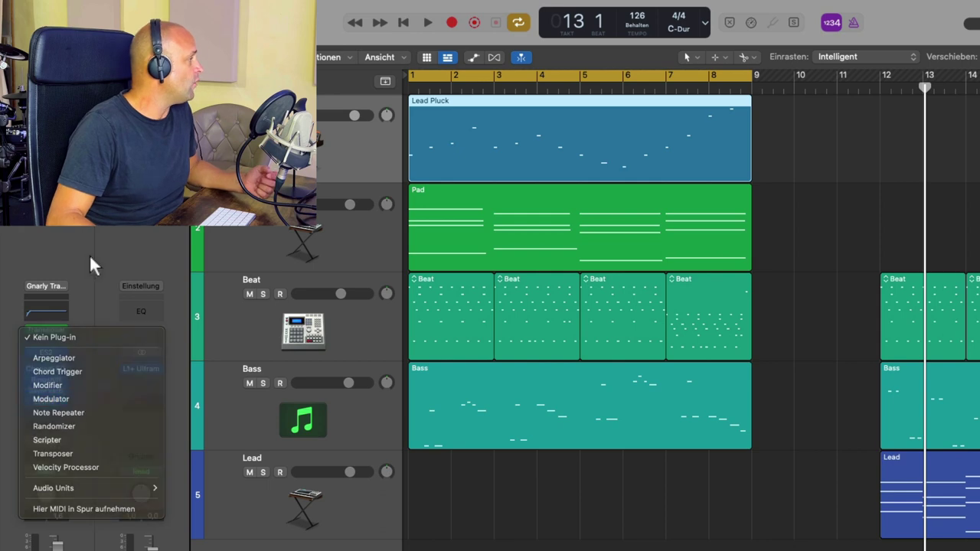
- Insert the Note Repeater MIDI plug-in on the Lead Pluck channel, move its window beside the regions, and stop playback
left_click(89, 257)
left_click(59, 337)
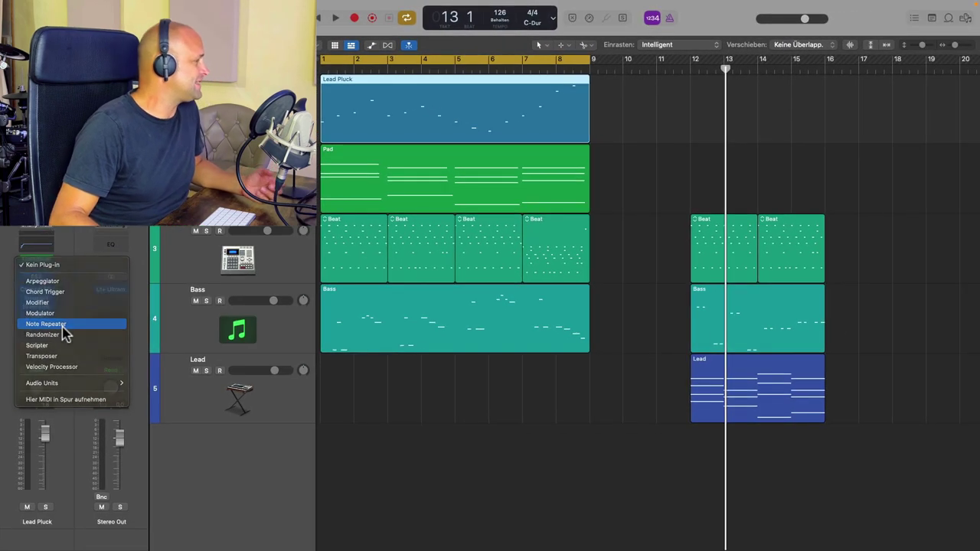
left_click(65, 325)
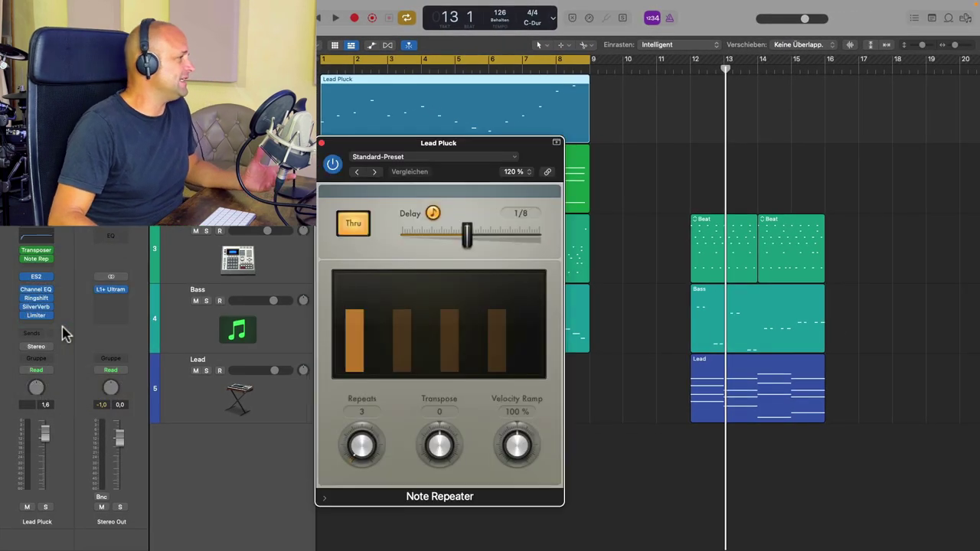
left_click_drag(486, 153, 661, 144)
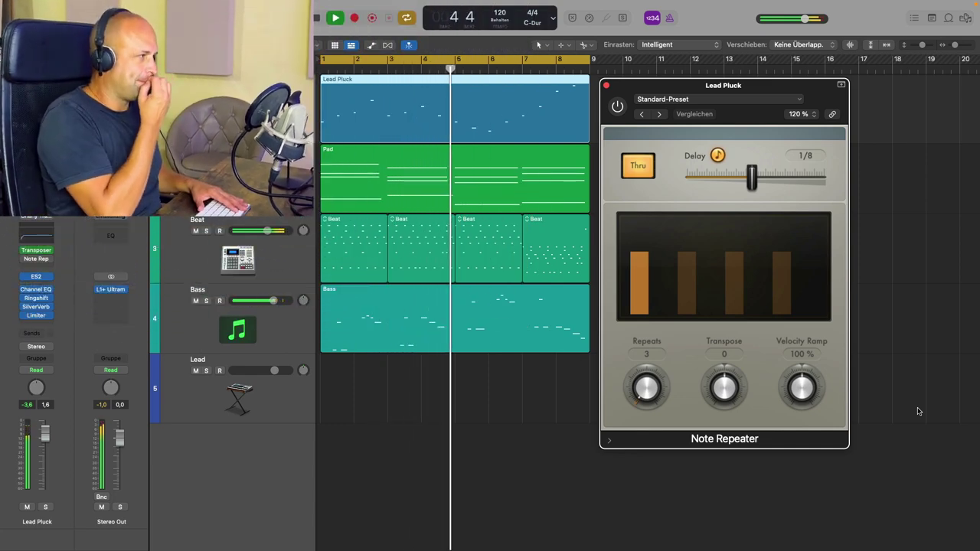
key("space")
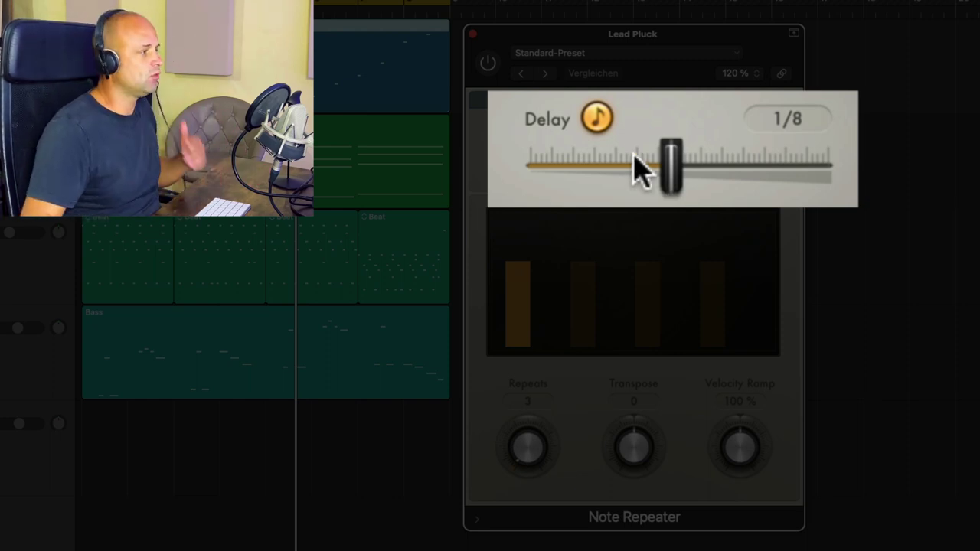
- Try Delay without tempo sync and Velocity Ramp at 71 % and 137 %, restoring tempo sync and a 100 % ramp
left_click(595, 117)
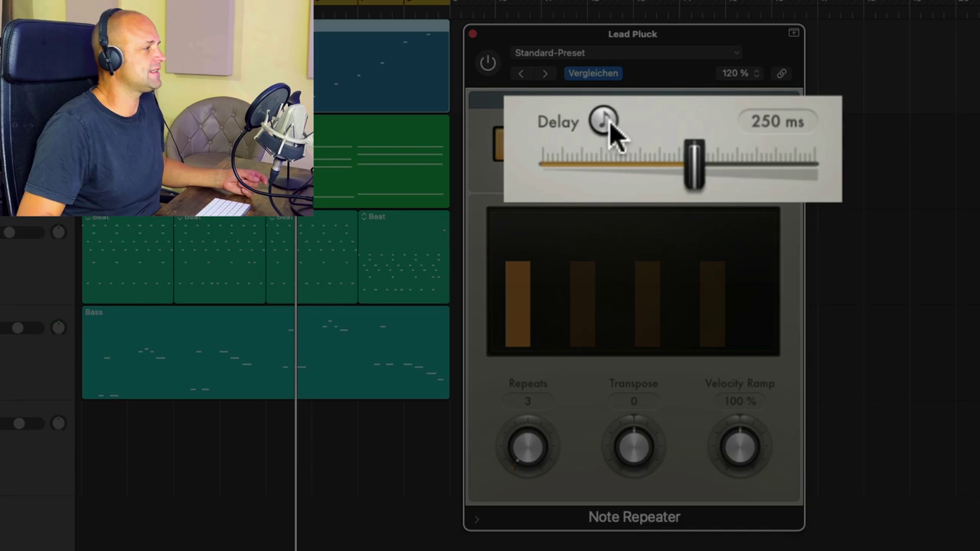
left_click(626, 131)
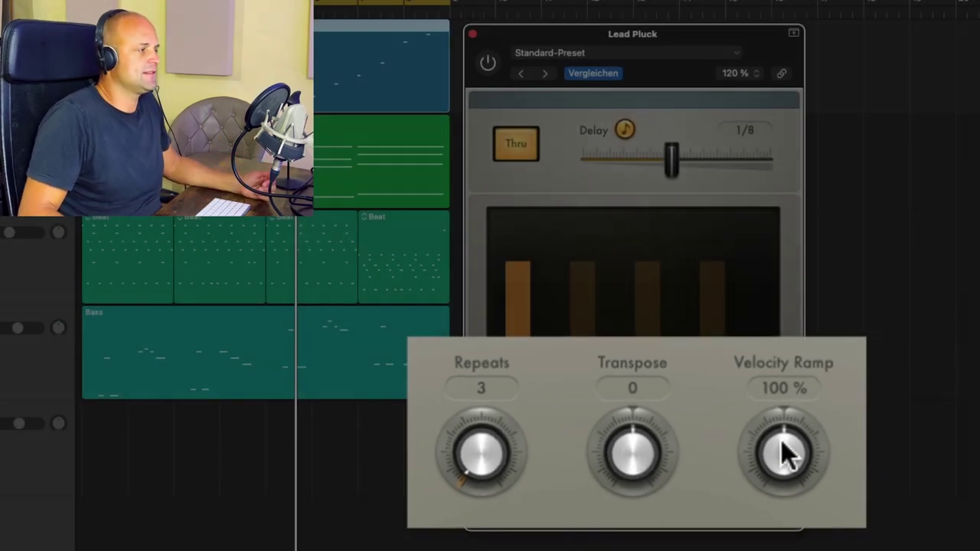
mouse_move(740, 447)
left_mouse_down()
mouse_move(750, 449)
mouse_move(735, 458)
left_mouse_up()
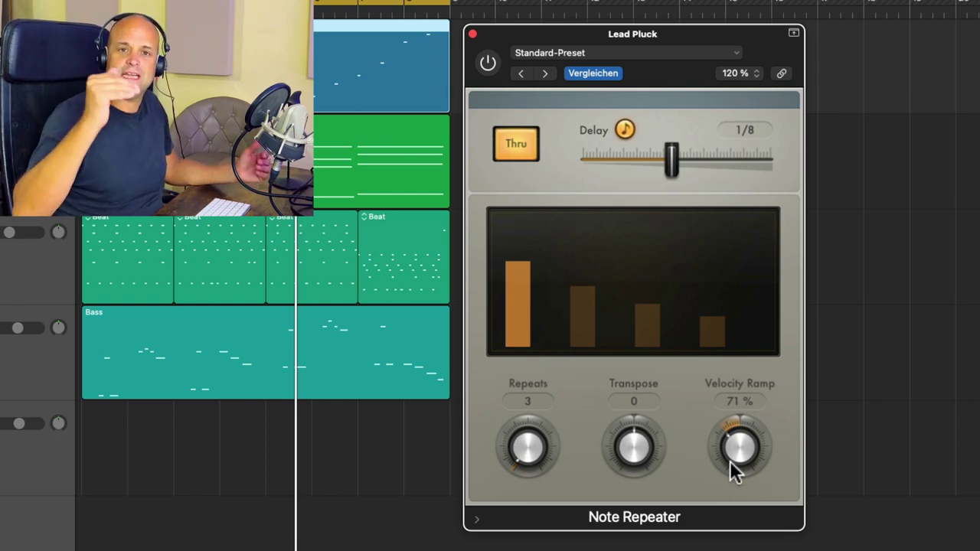
left_click_drag(729, 461, 726, 431)
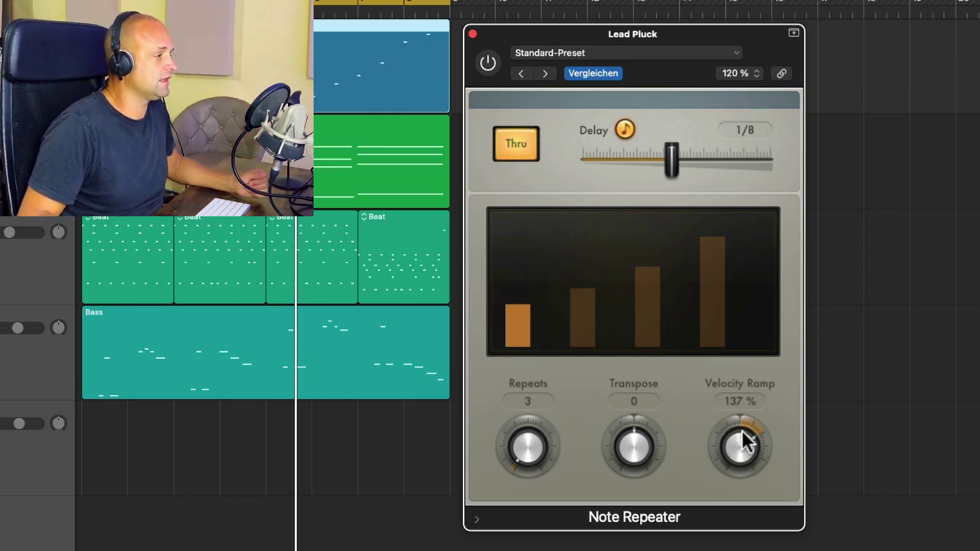
left_click_drag(744, 443, 741, 459)
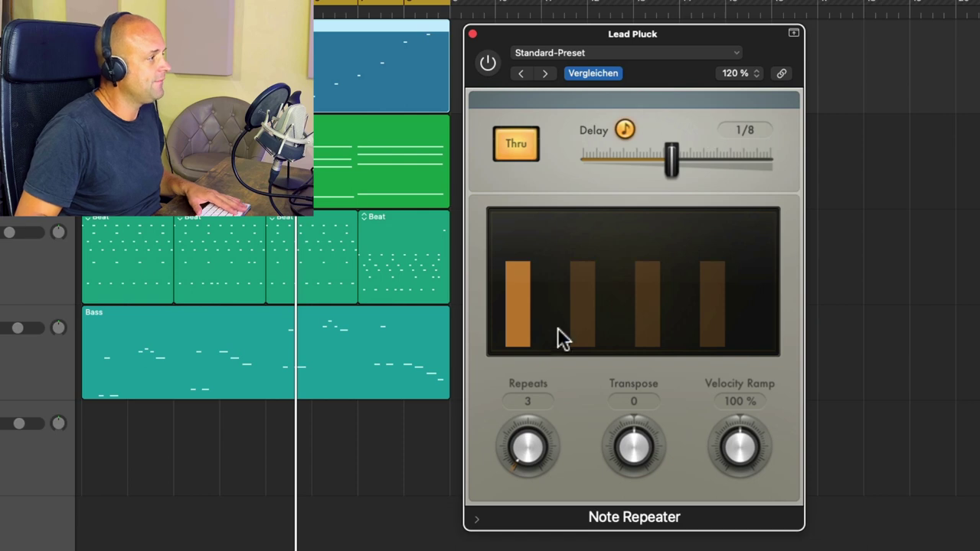
- Play the loop and toggle the Note Repeater's bypass to compare the pluck, leaving the plug-in switched on
key("space")
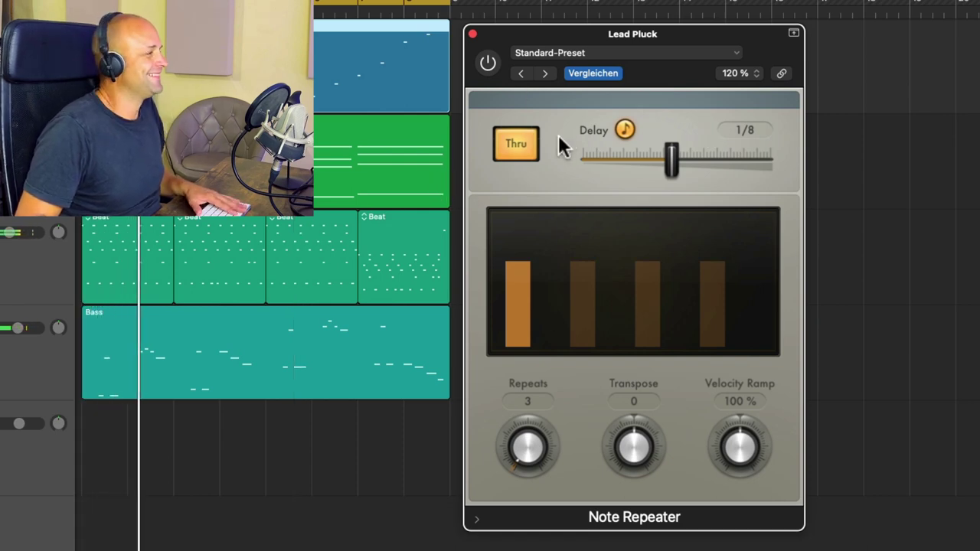
left_click(488, 64)
left_click(488, 65)
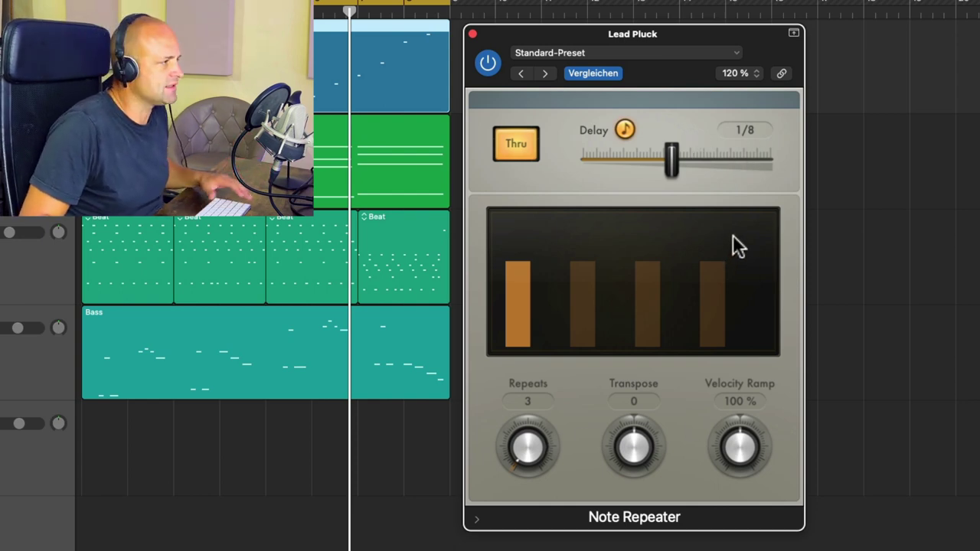
- Audition different Note Repeater Delay values during playback, from 1/16d and 1/16t to 1/8t
key("space")
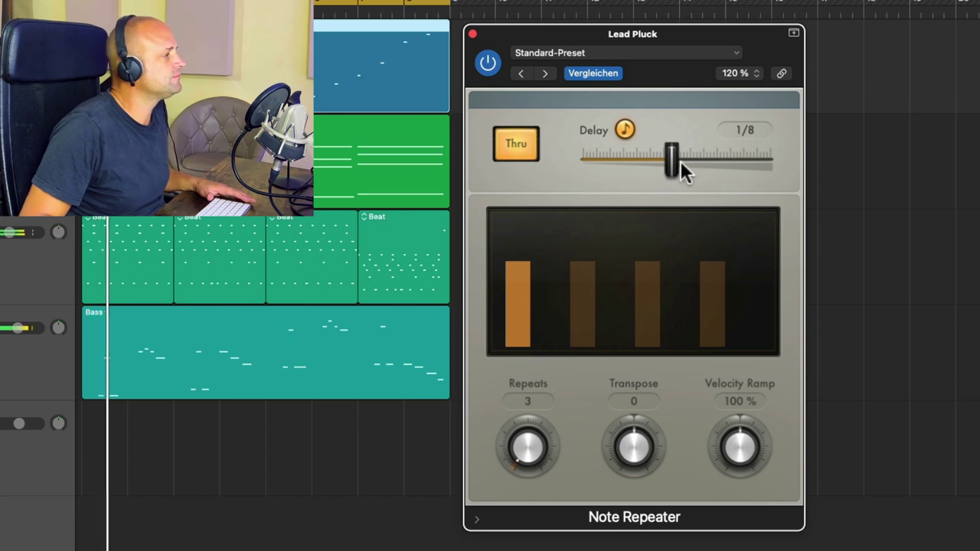
left_click_drag(675, 161, 669, 161)
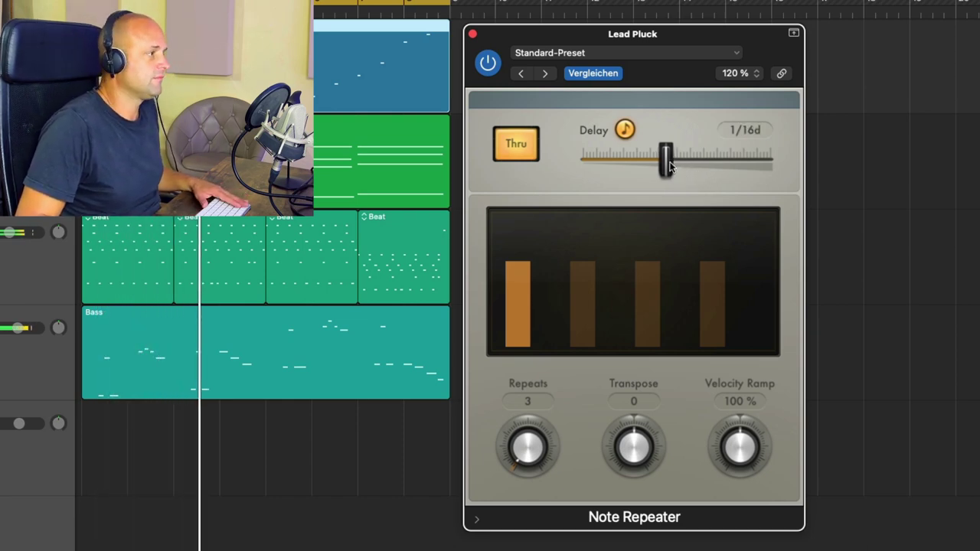
left_click_drag(669, 164, 634, 160)
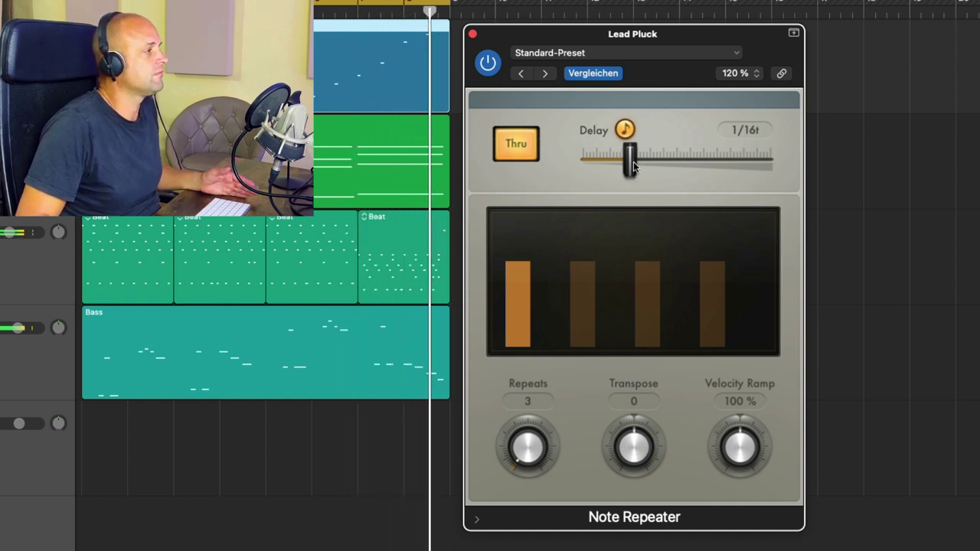
left_click_drag(633, 161, 697, 159)
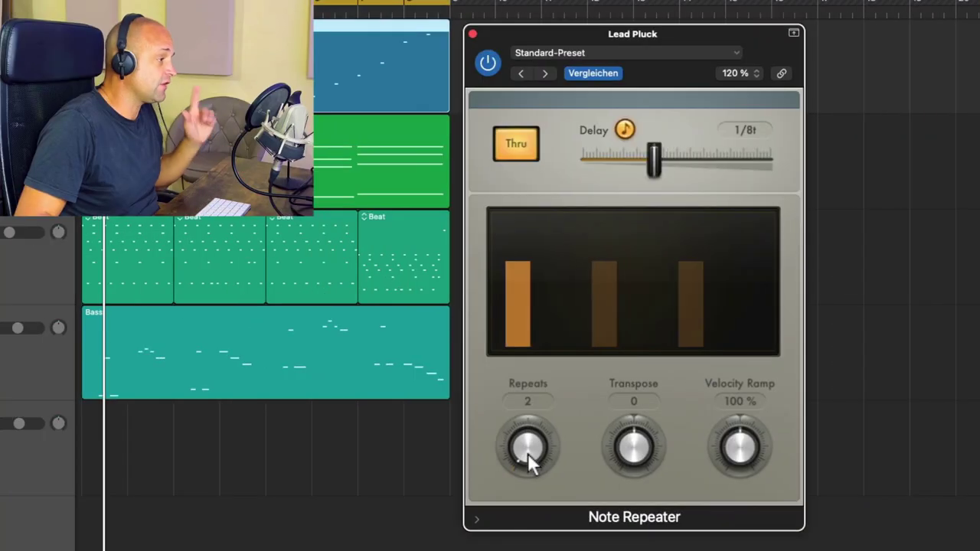
- Try a single repeat, restore Repeats to 3, and return Delay to 1/8
scroll(527, 453, "down", 1)
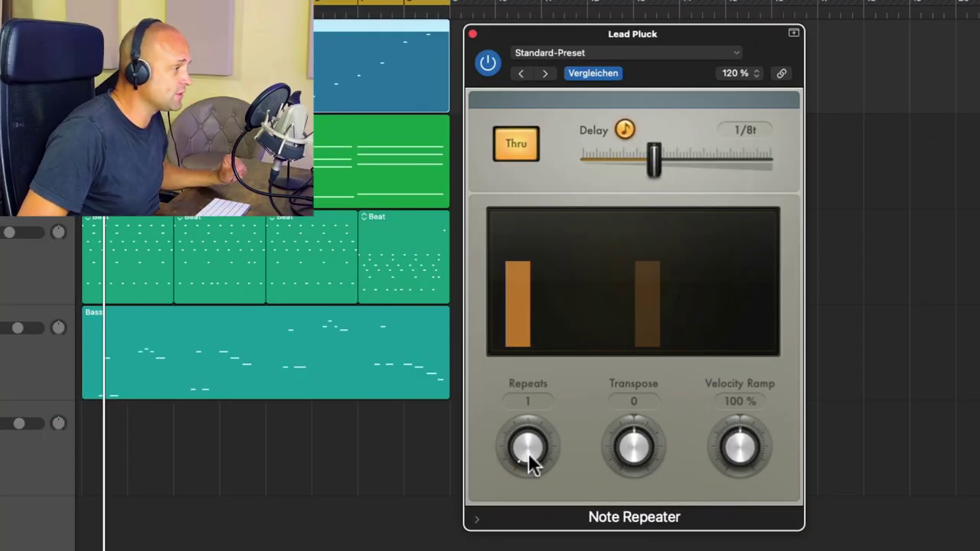
left_click_drag(528, 453, 528, 450)
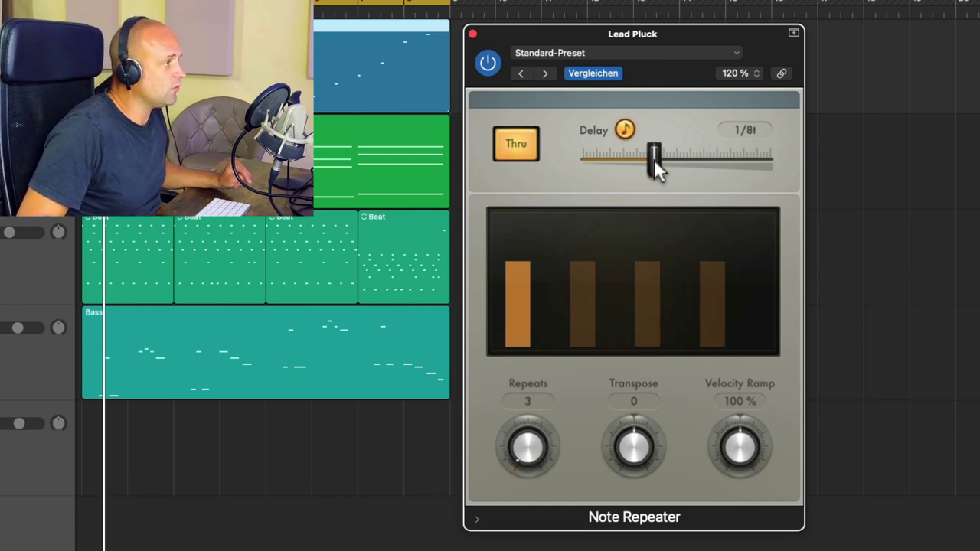
left_click_drag(655, 159, 670, 162)
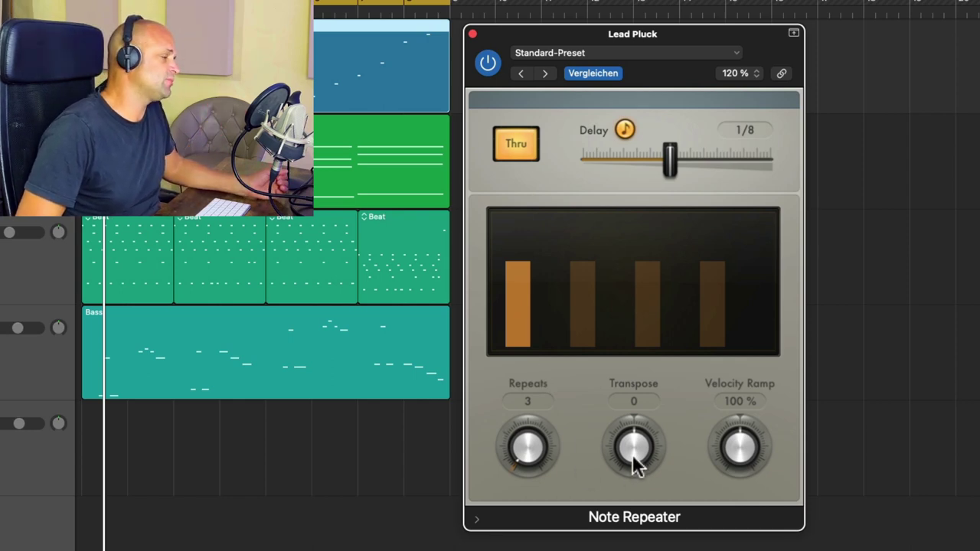
- Set the Note Repeater's Transpose to 2, play the loop, and raise Transpose to 12
left_click_drag(632, 455, 633, 453)
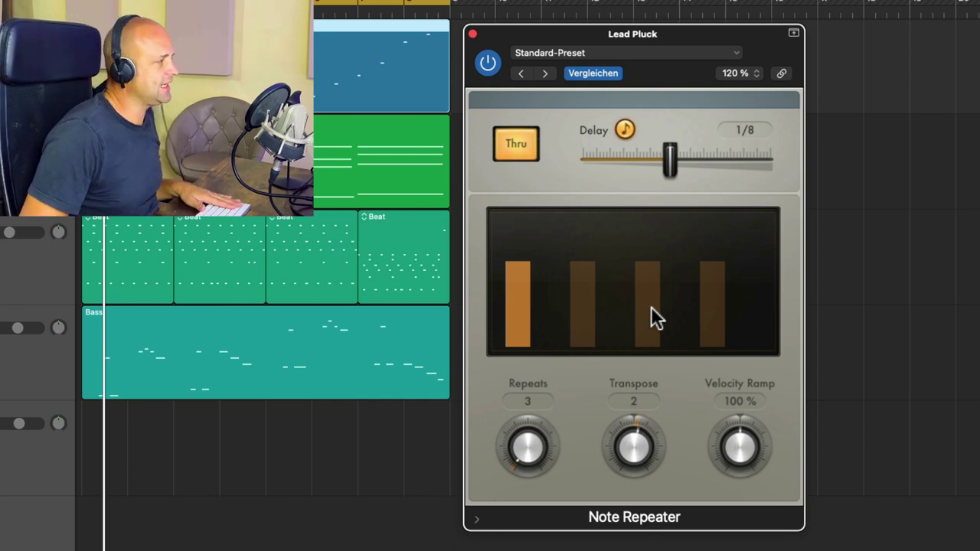
key("space")
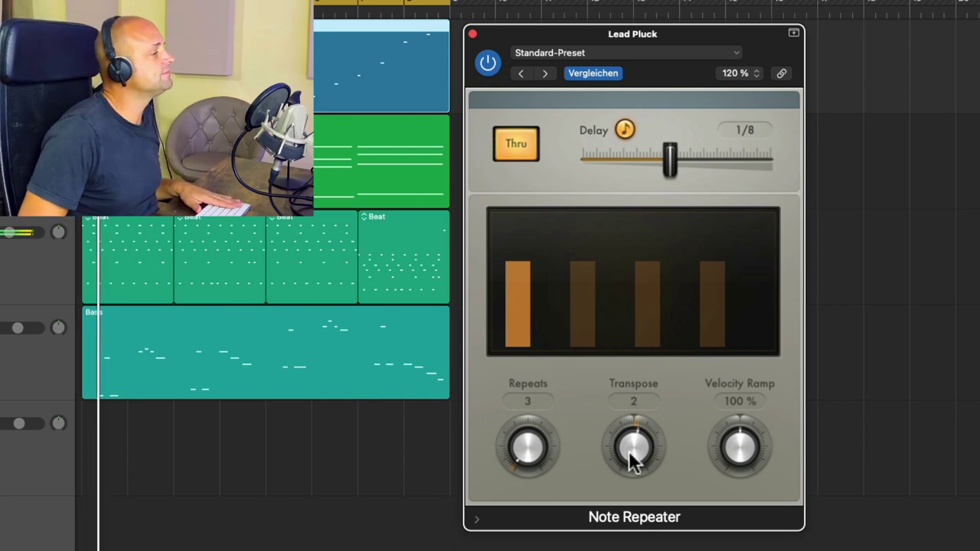
left_click_drag(630, 457, 629, 454)
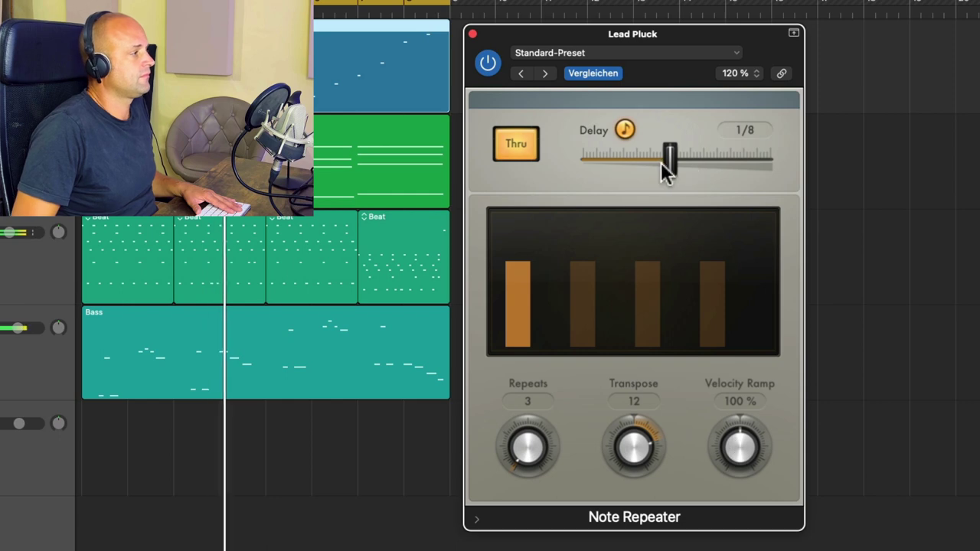
- Try a 1/8t Delay with Repeats at 5, and shorten the Delay to 1/32d during playback
left_click_drag(669, 165, 655, 163)
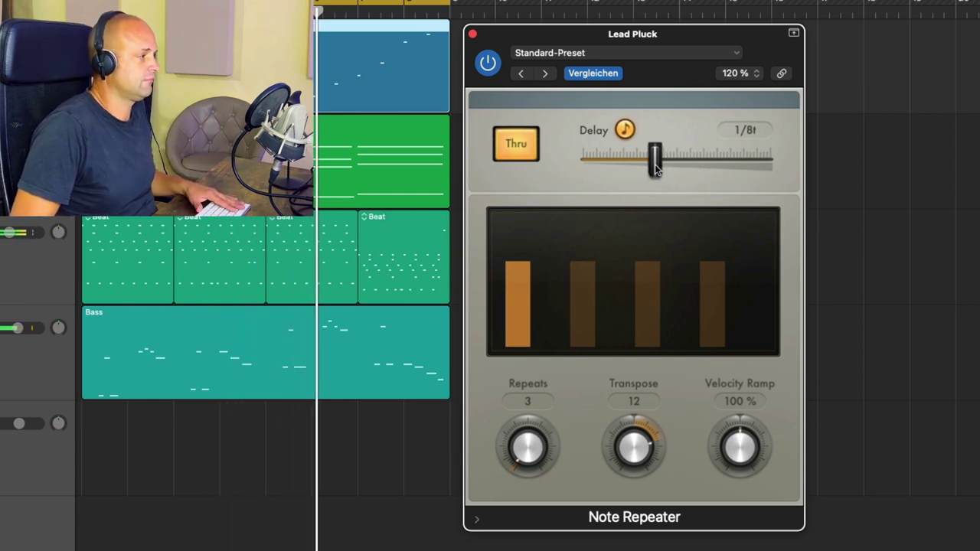
left_click_drag(525, 449, 523, 453)
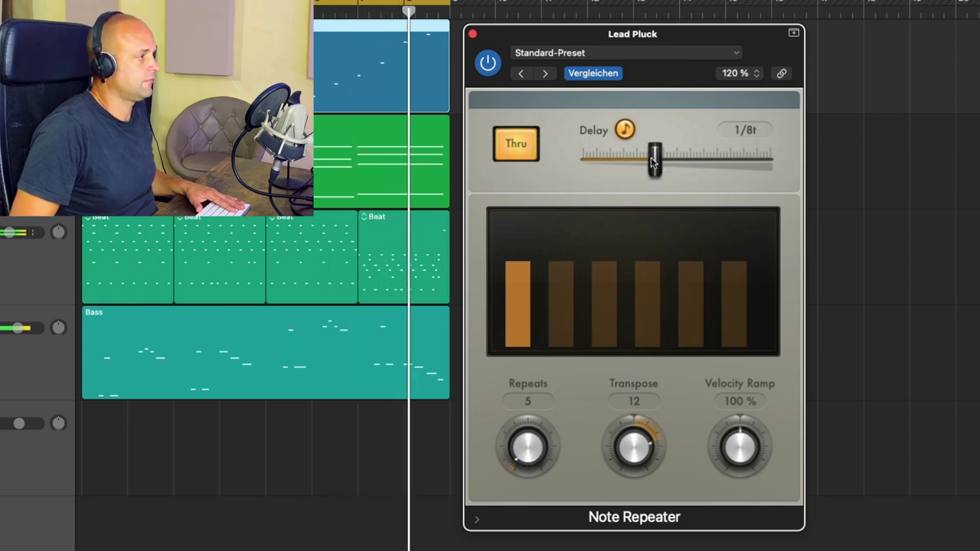
left_click_drag(651, 156, 635, 160)
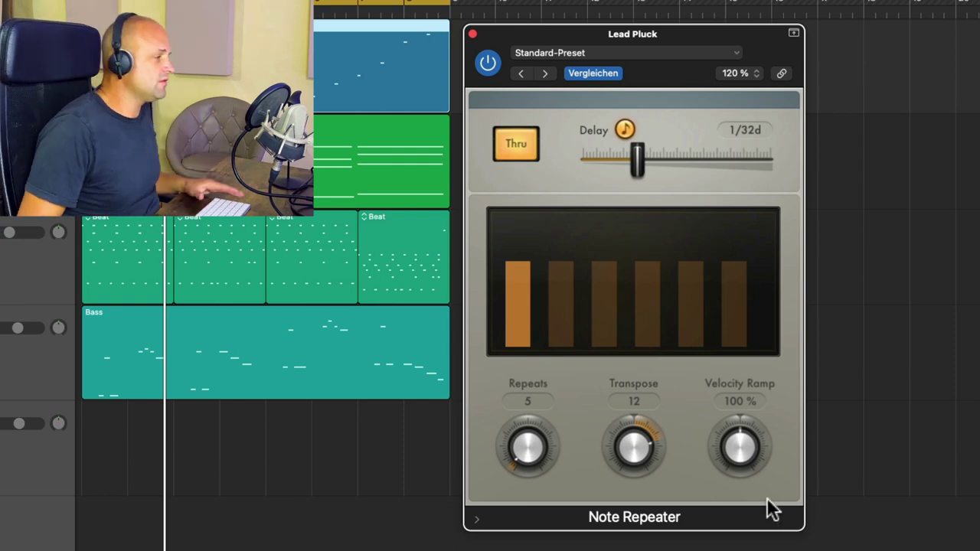
- Adjust the Note Repeater to a 1/8 Delay, 3 Repeats, Transpose 12 and a Velocity Ramp of 67 %
mouse_move(746, 448)
left_mouse_down()
mouse_move(750, 457)
mouse_move(745, 434)
left_mouse_up()
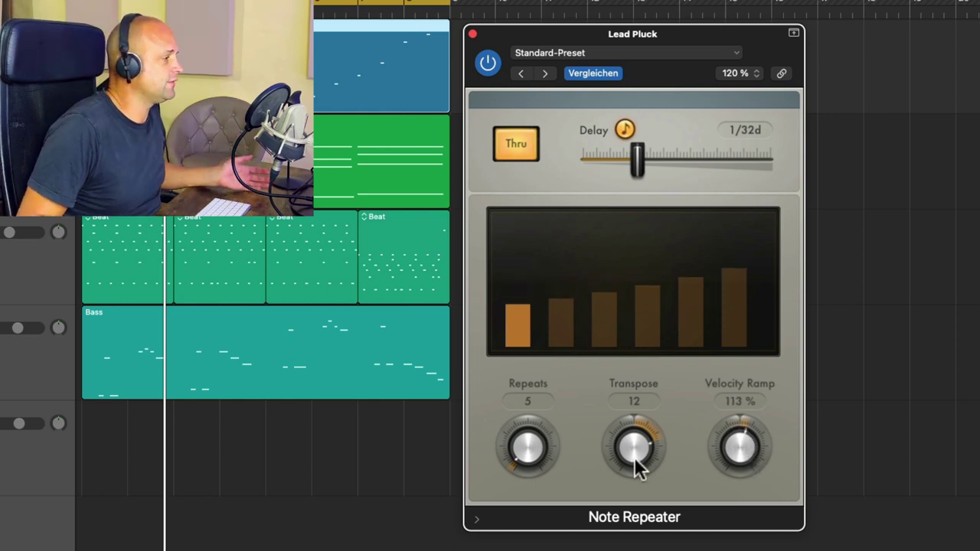
left_click_drag(634, 456, 636, 458)
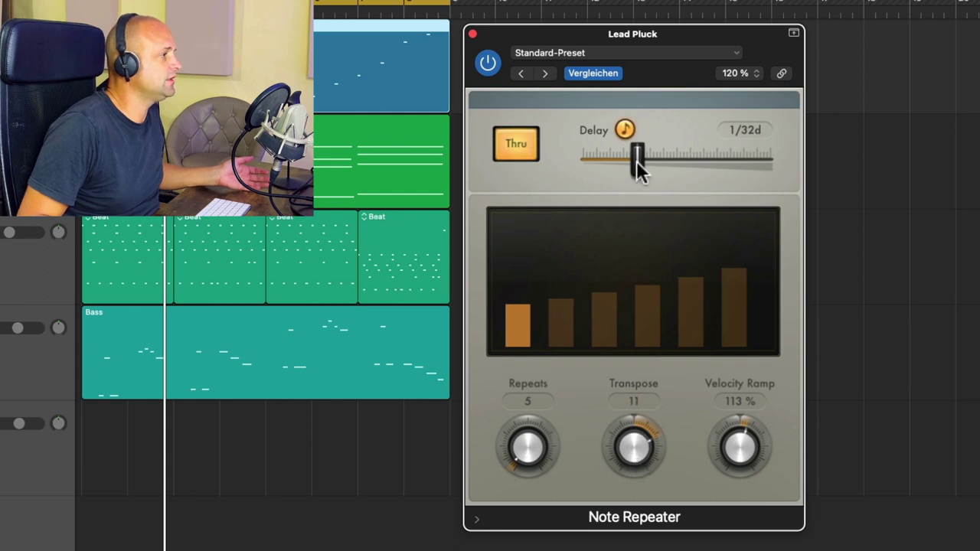
left_click_drag(636, 161, 671, 162)
left_click_drag(533, 449, 534, 450)
left_click_drag(741, 443, 738, 474)
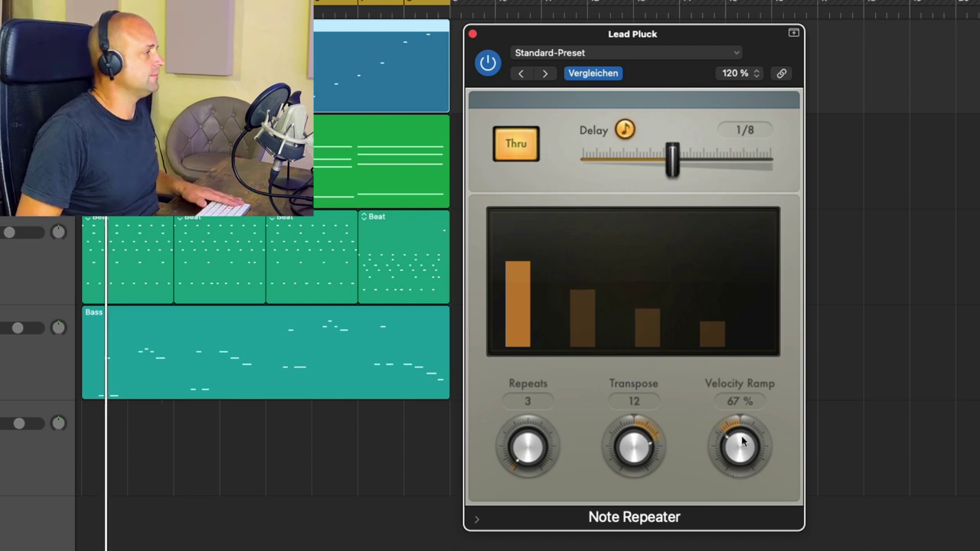
- Audition Velocity Ramp at 84 % and 135 % with the loop playing, and set it to 125 %
key("space")
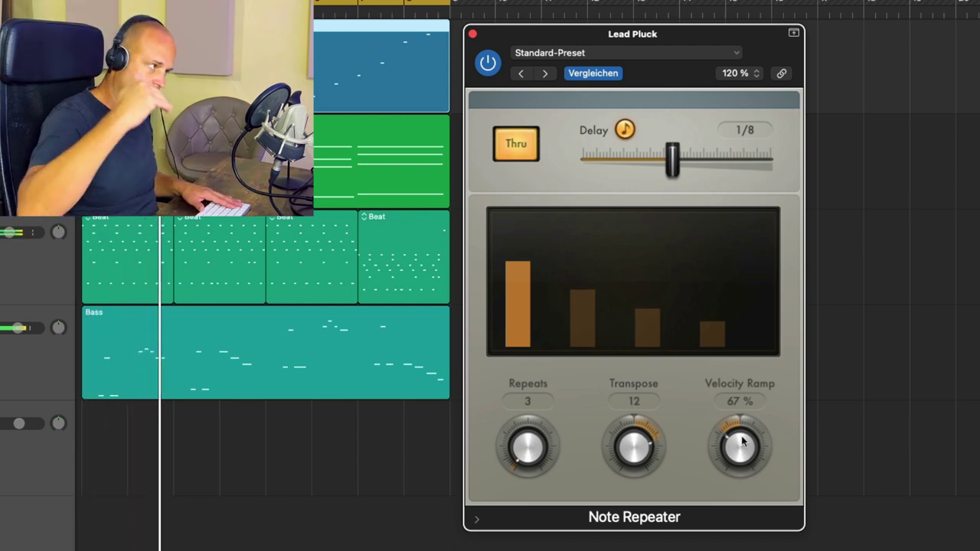
left_click_drag(730, 462, 738, 448)
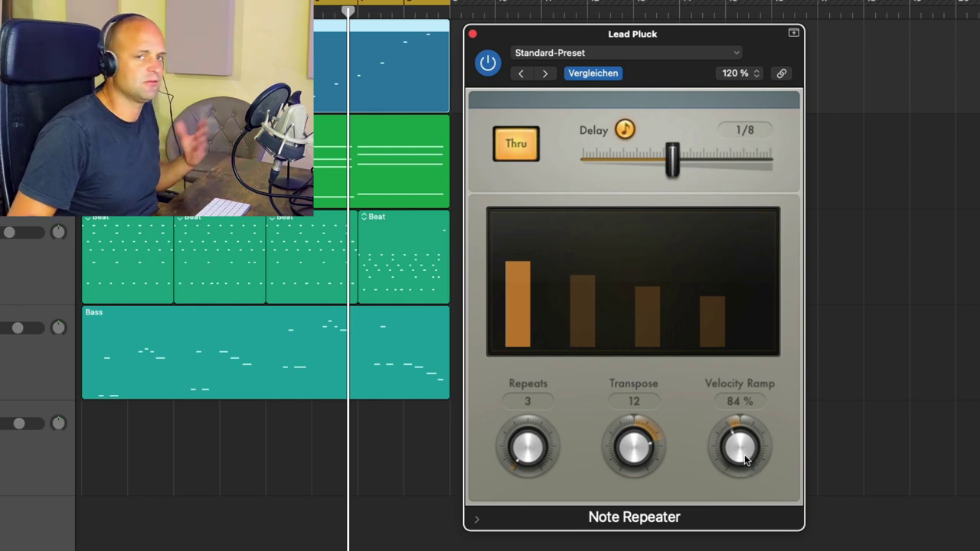
left_click_drag(747, 459, 741, 448)
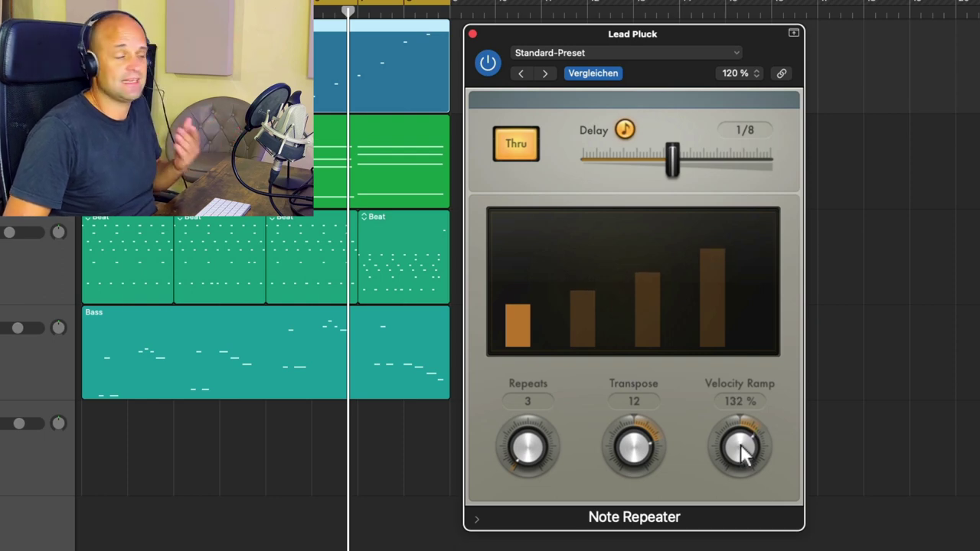
key("space")
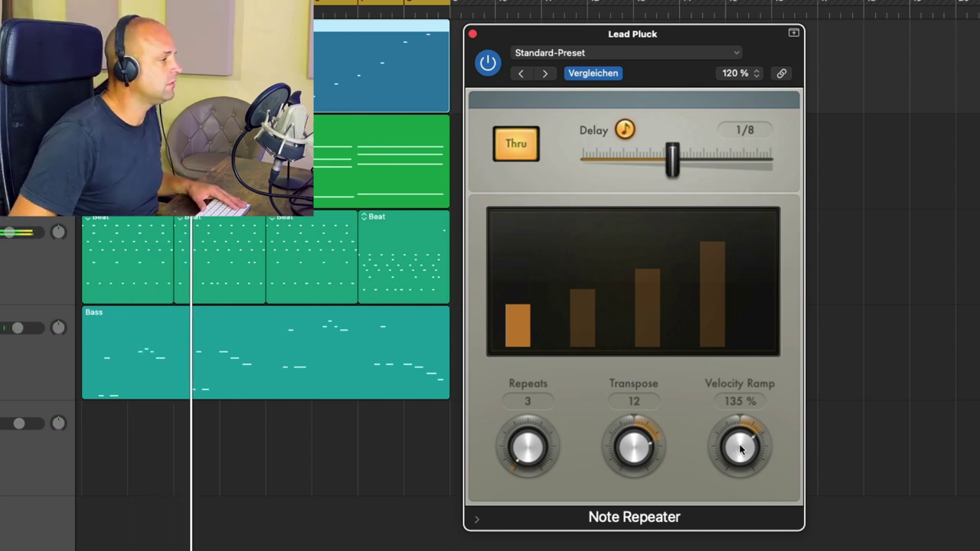
mouse_move(740, 450)
left_mouse_down()
mouse_move(740, 441)
mouse_move(747, 460)
left_mouse_up()
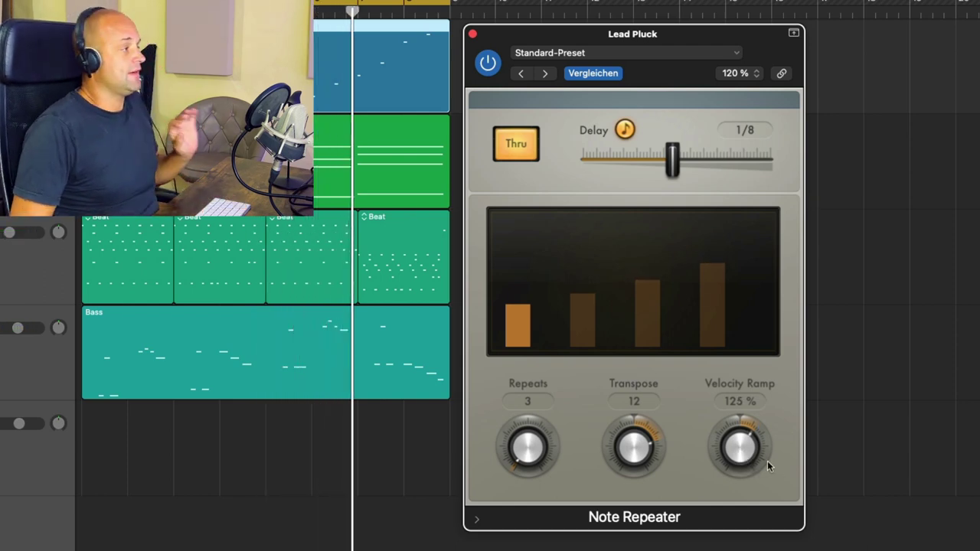
- Play the loop with Thru off to hear only the repeated notes, and switch Thru back on
left_click(520, 153)
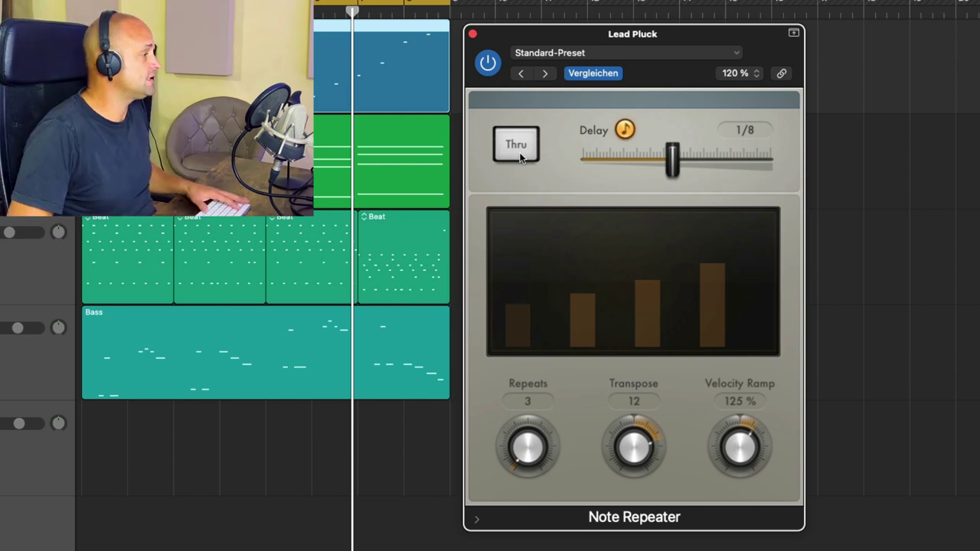
key("space")
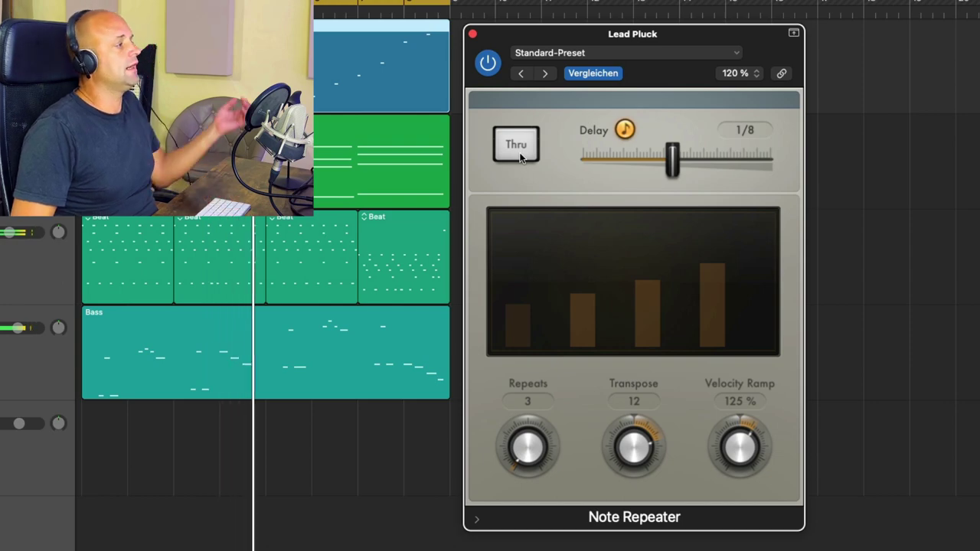
left_click(515, 145)
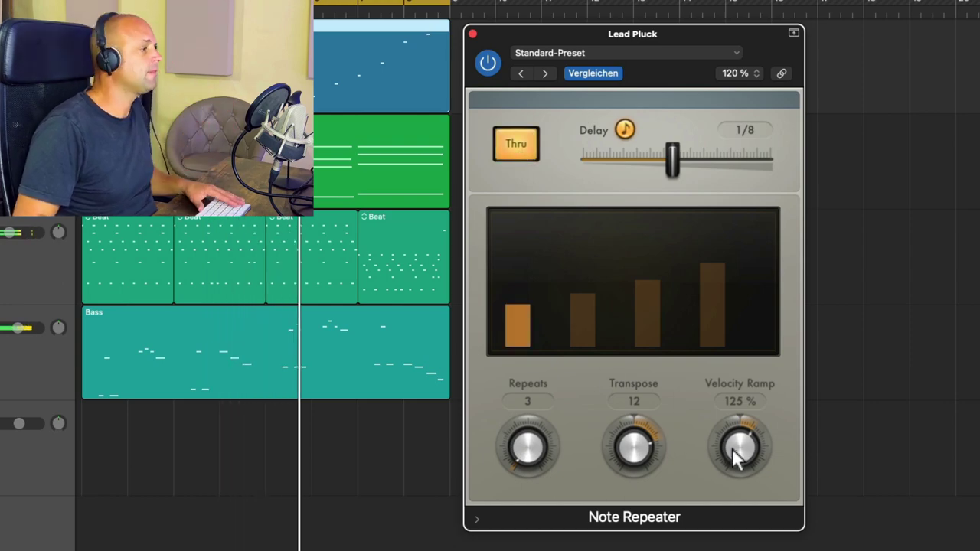
- Lower the Note Repeater's Velocity Ramp while the loop plays
left_click_drag(739, 448, 735, 465)
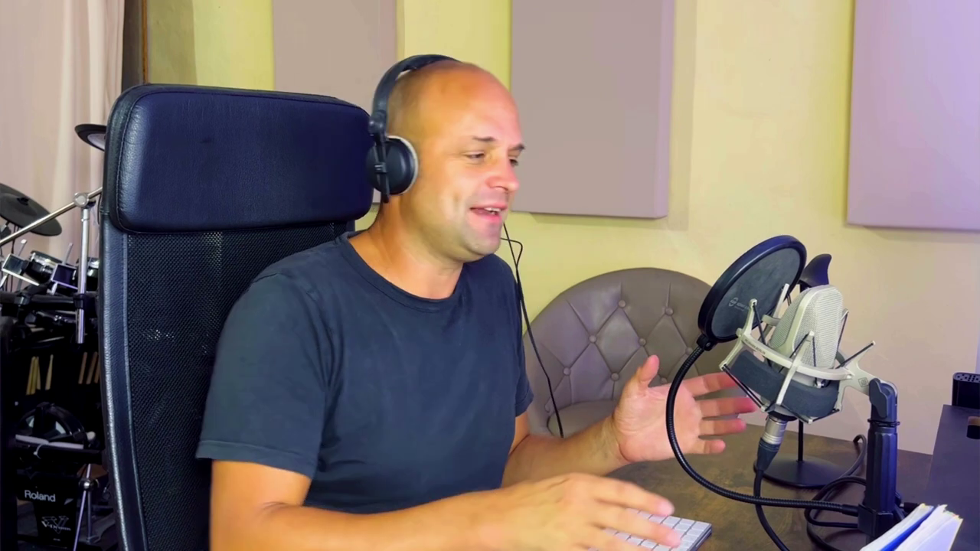